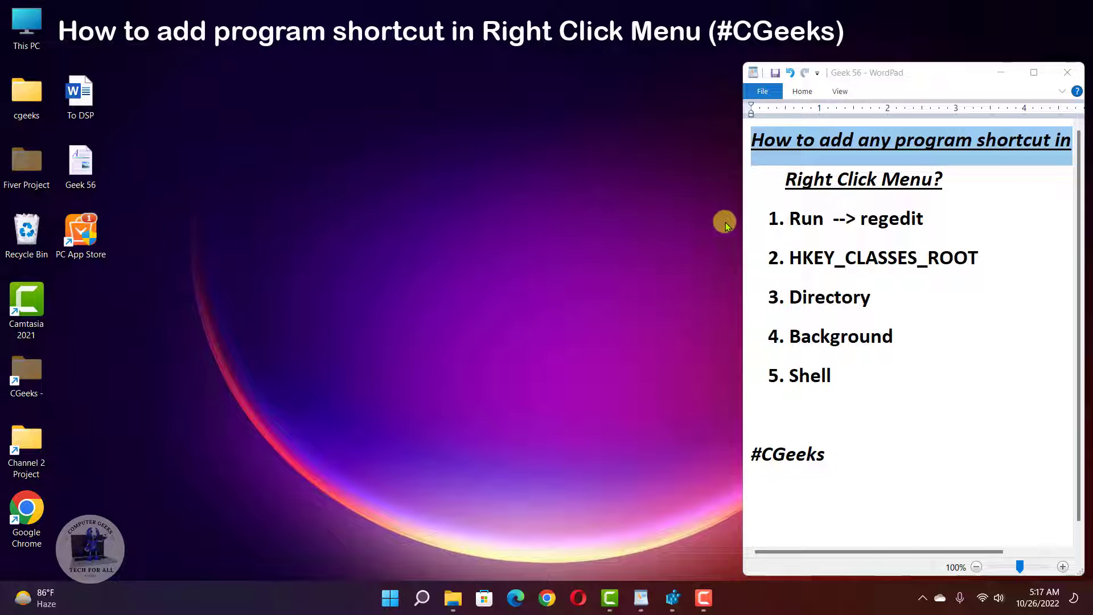
left_click(749, 228)
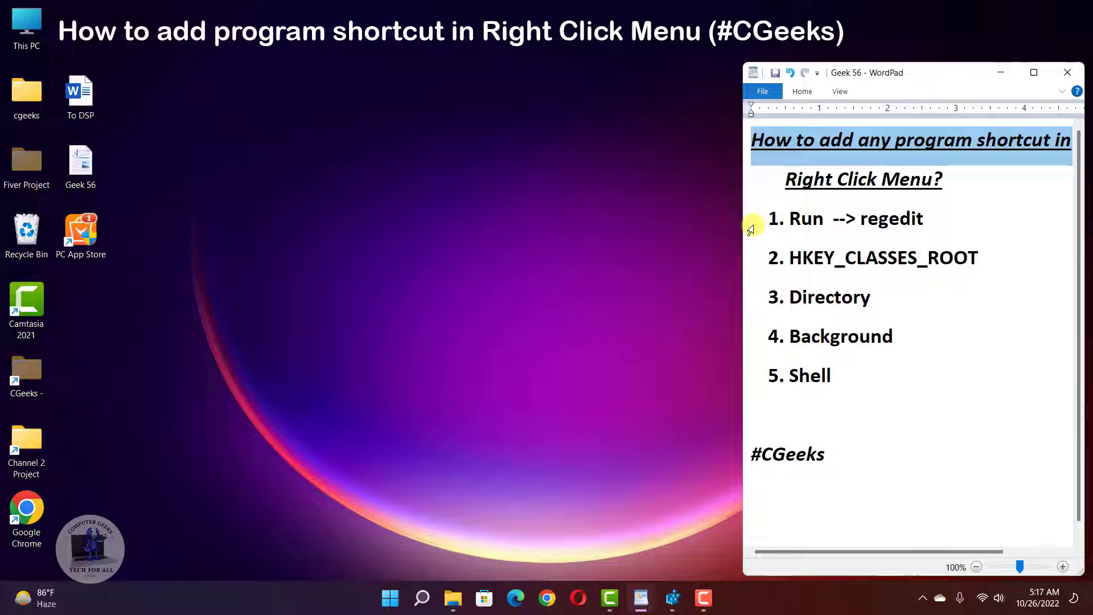
left_click(544, 282)
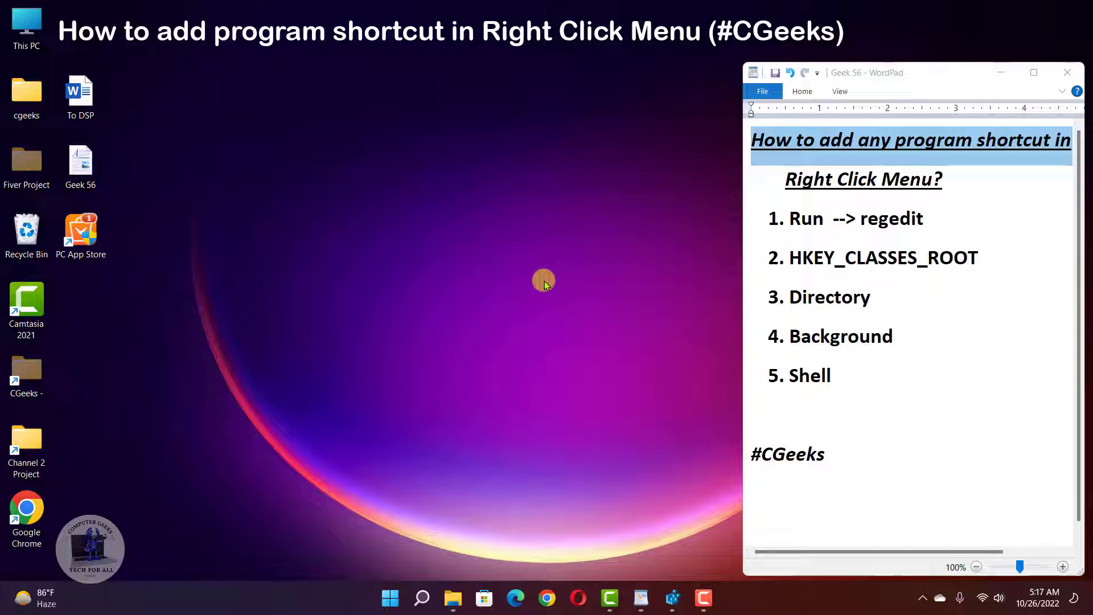
Step: Launch the Registry Editor by running the command regedit
key("super")
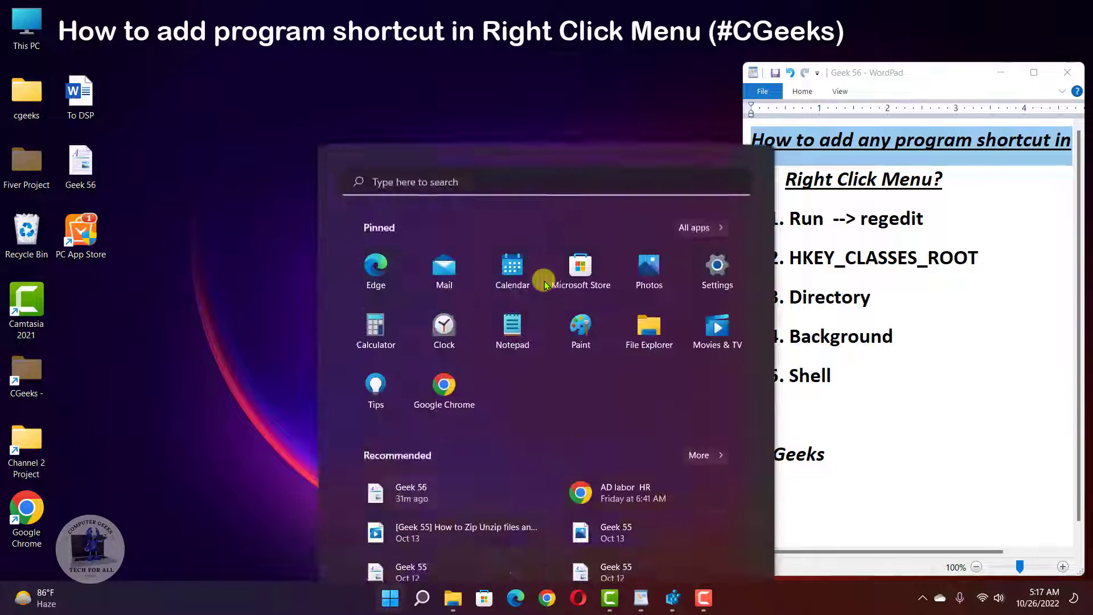
key("super+r")
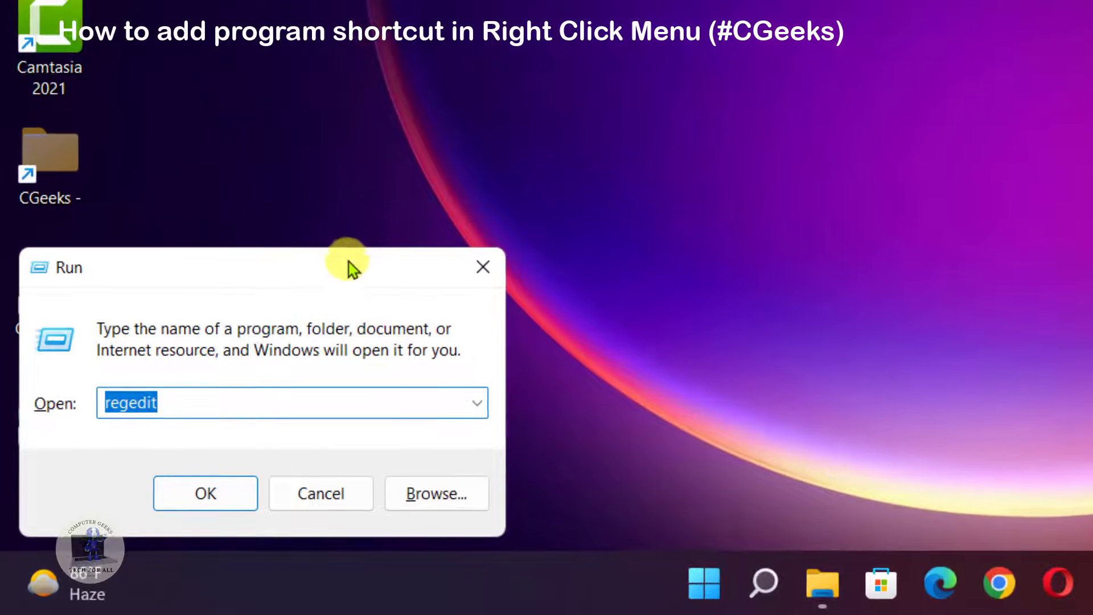
left_click_drag(348, 266, 839, 110)
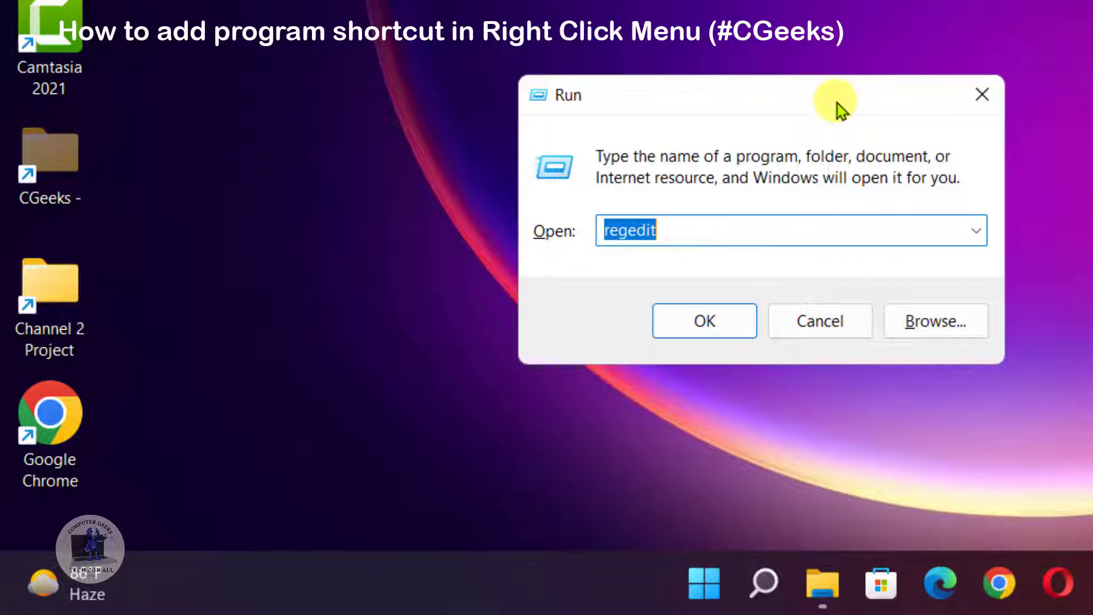
type("re")
key("BackSpace")
key("BackSpace")
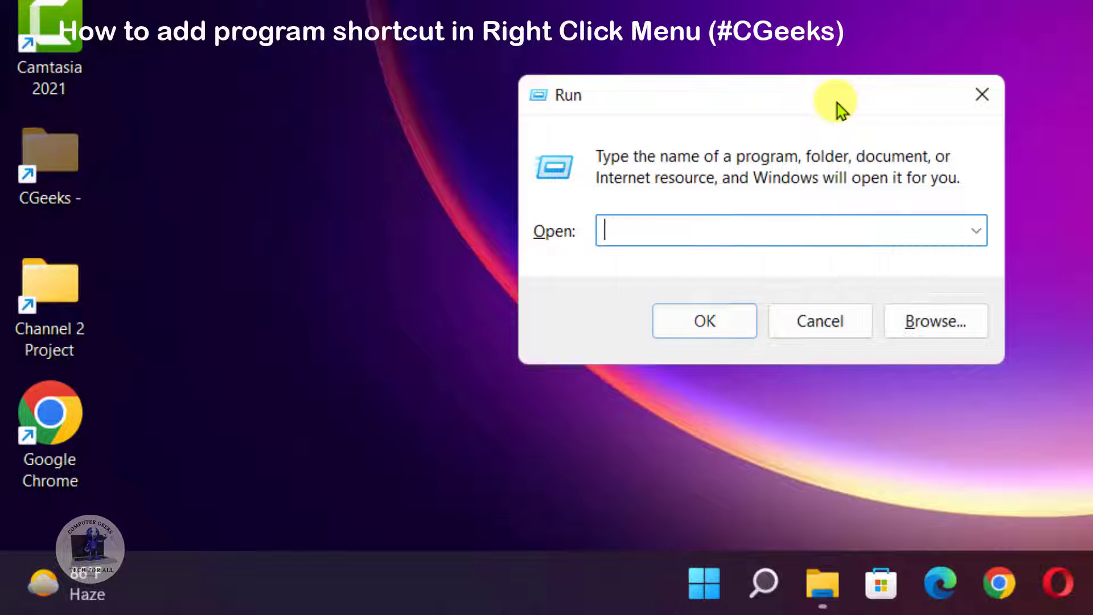
type("regedit")
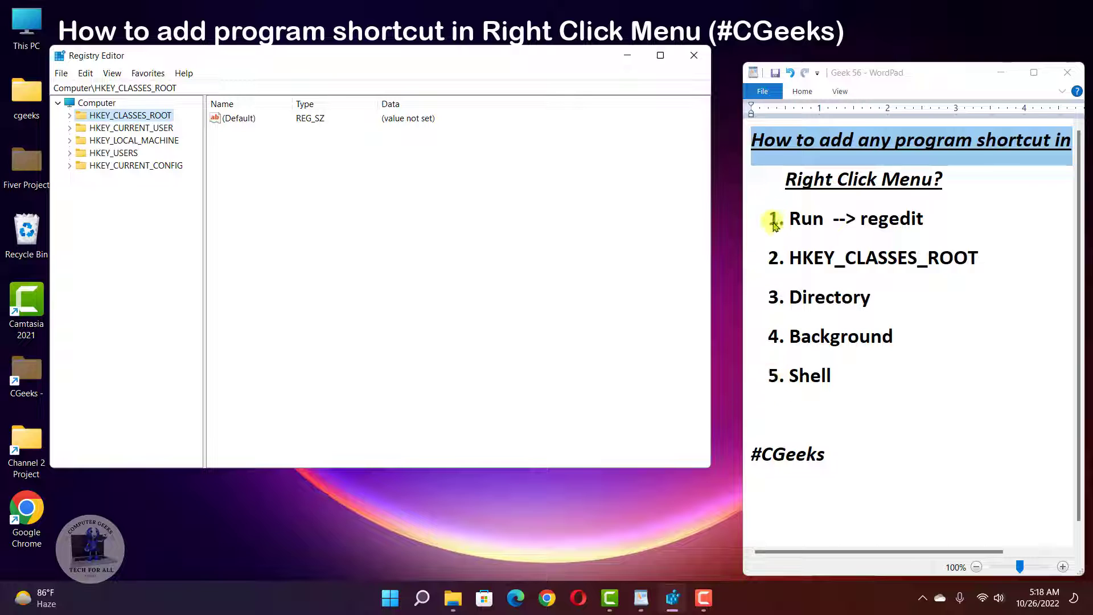
Step: Expand the registry tree down to HKEY_CLASSES_ROOT\Directory\Background\shell
left_click(70, 115)
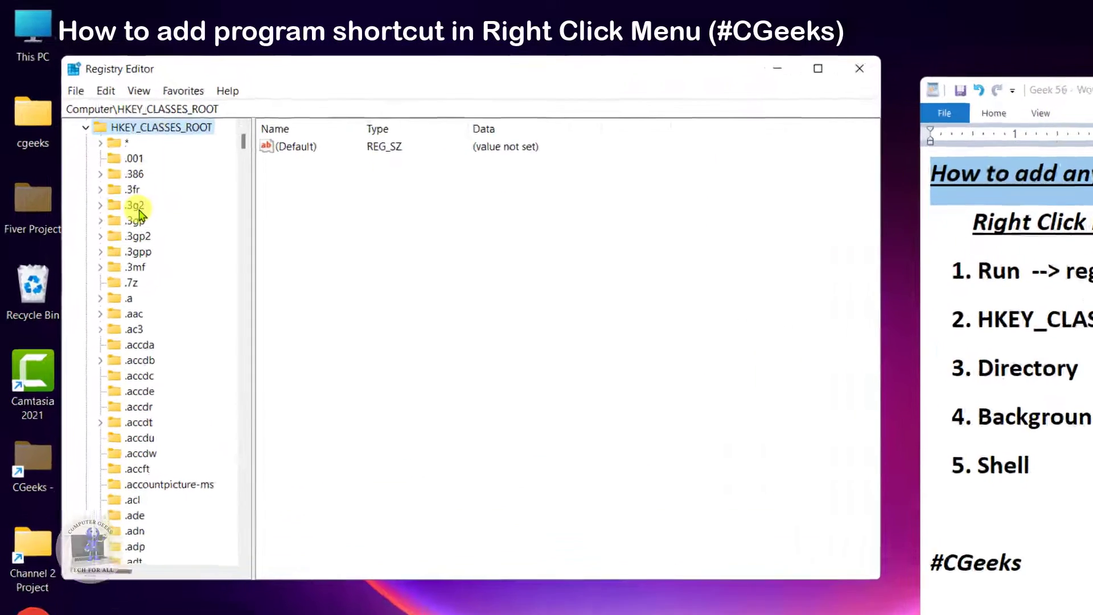
left_click(108, 165)
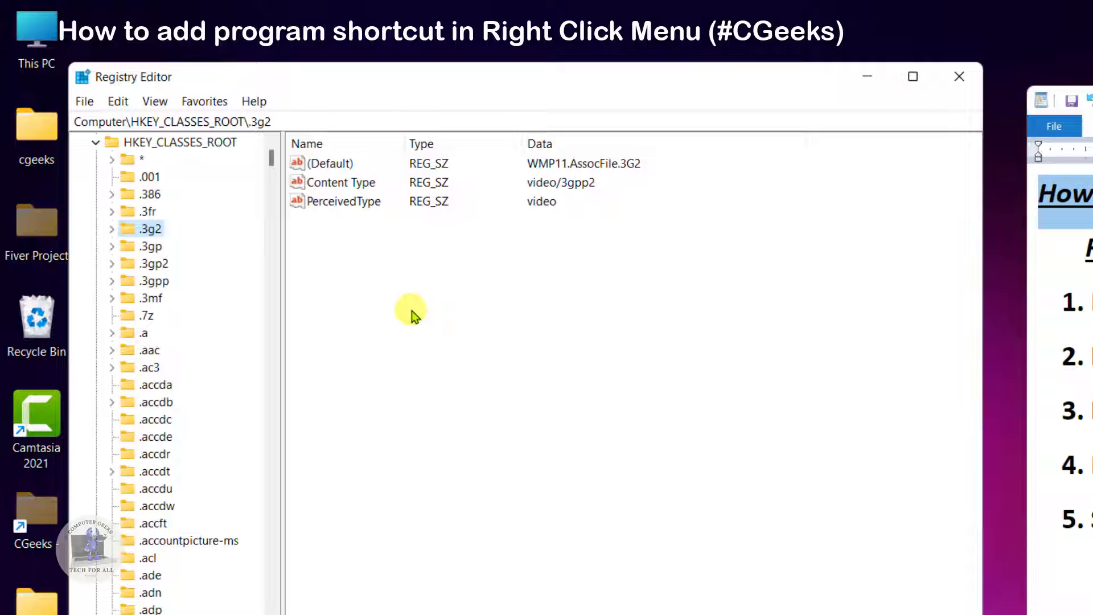
key("d")
key("d")
scroll(97, 445, "down", 19)
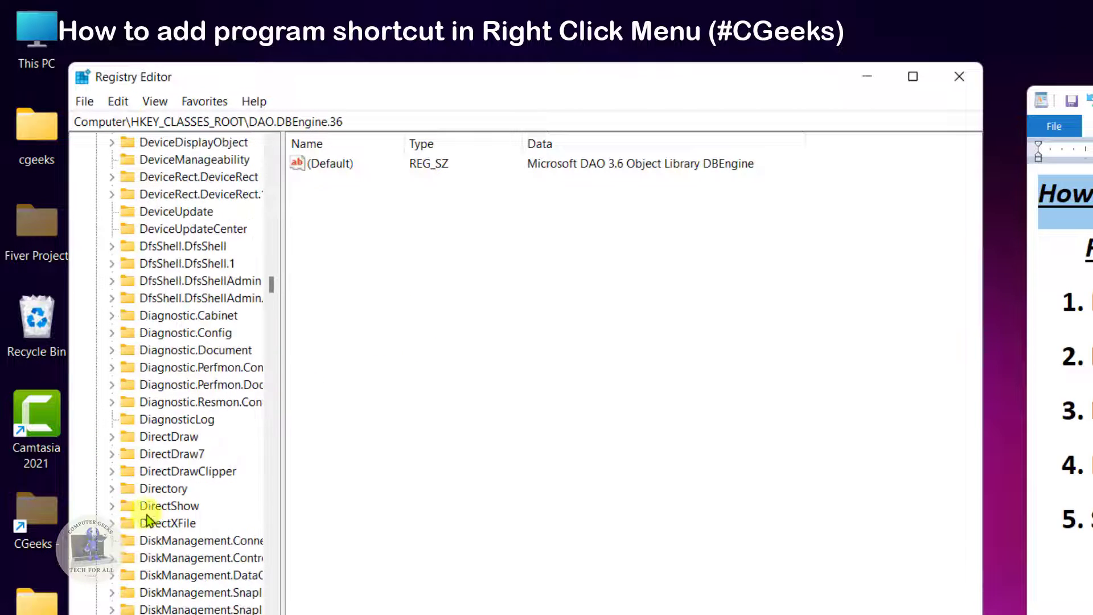
left_click(113, 488)
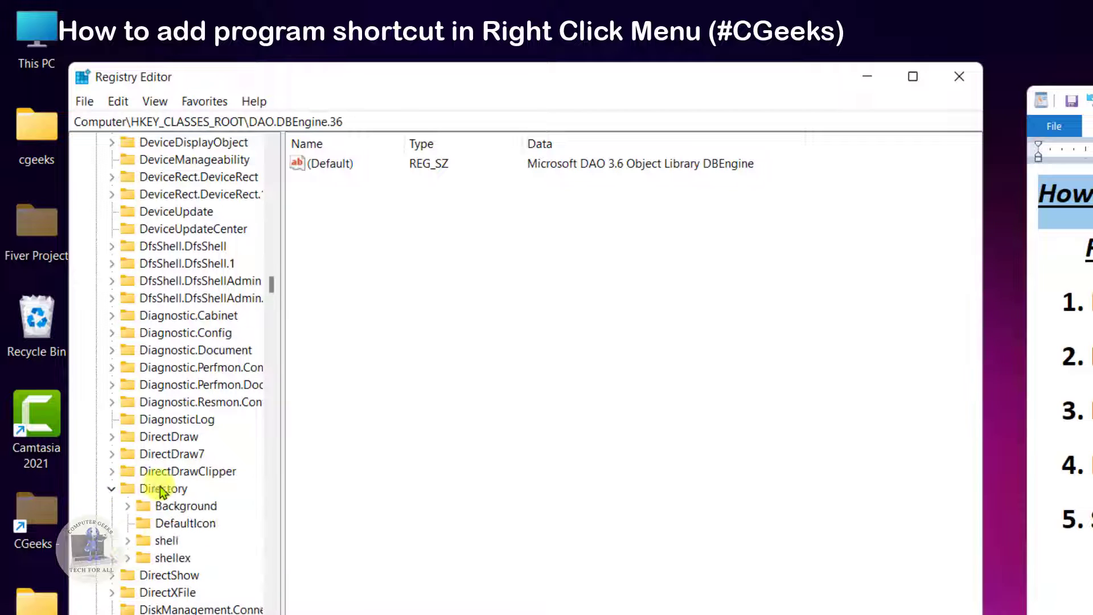
scroll(163, 480, "down", 2)
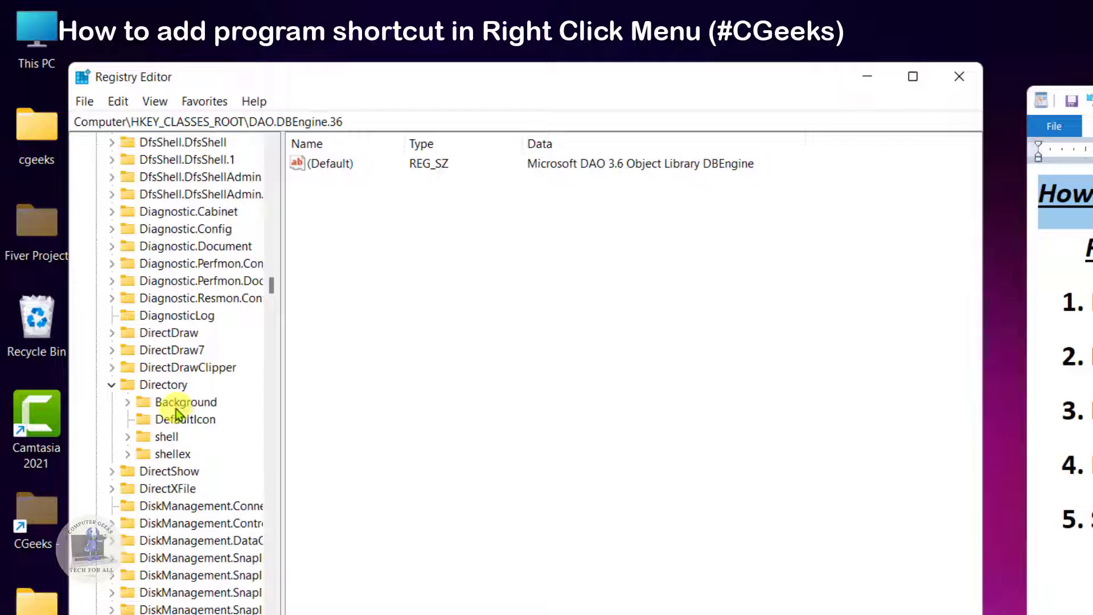
left_click(135, 402)
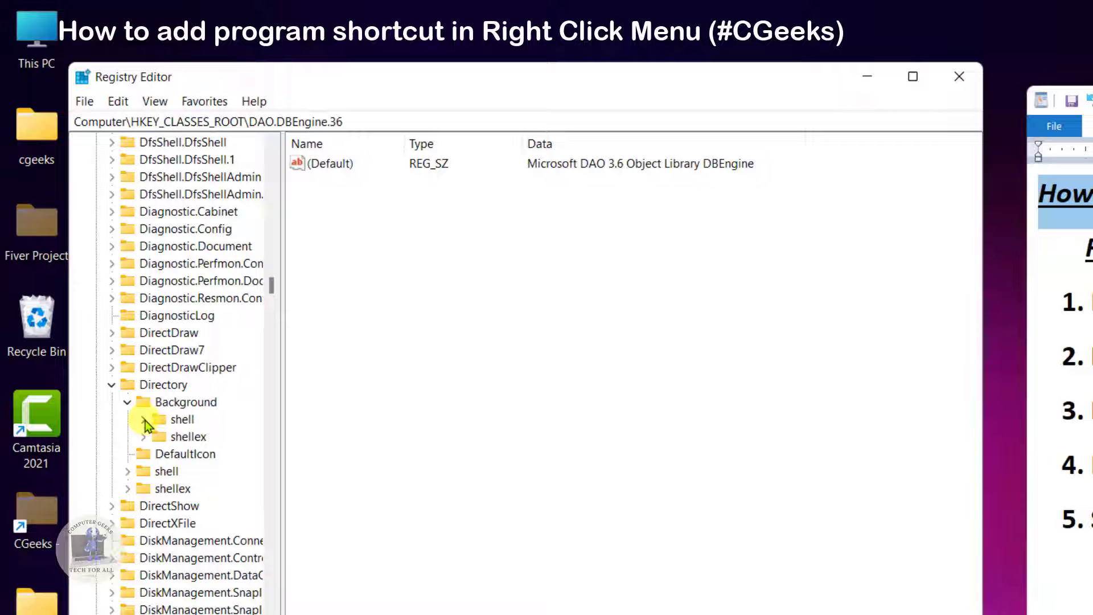
left_click(144, 420)
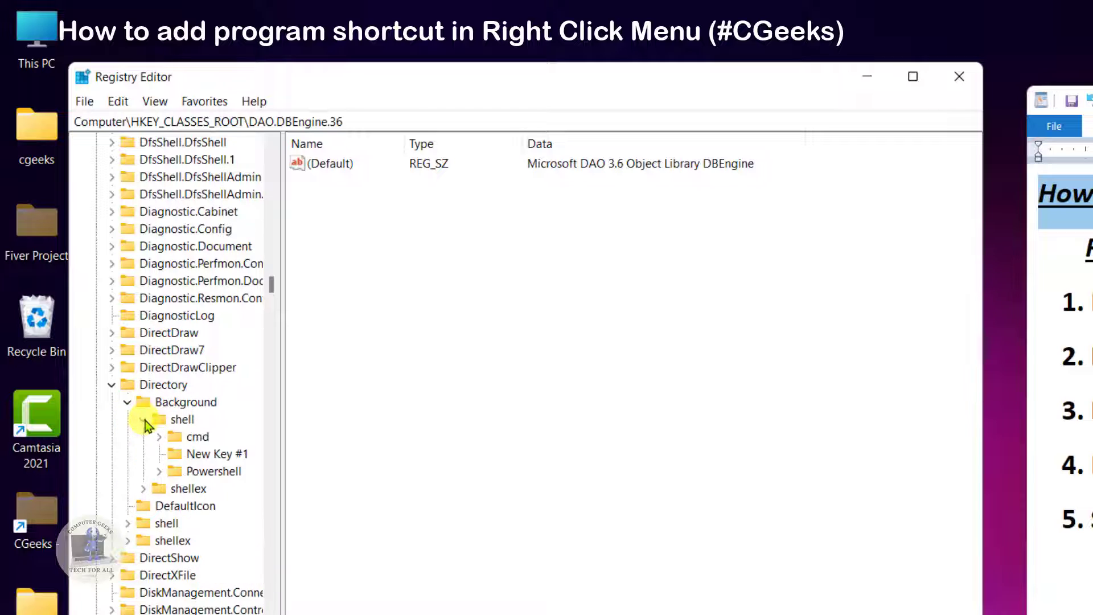
Step: Create a new key named MS Excel under the shell key of Directory\Background
right_click(183, 420)
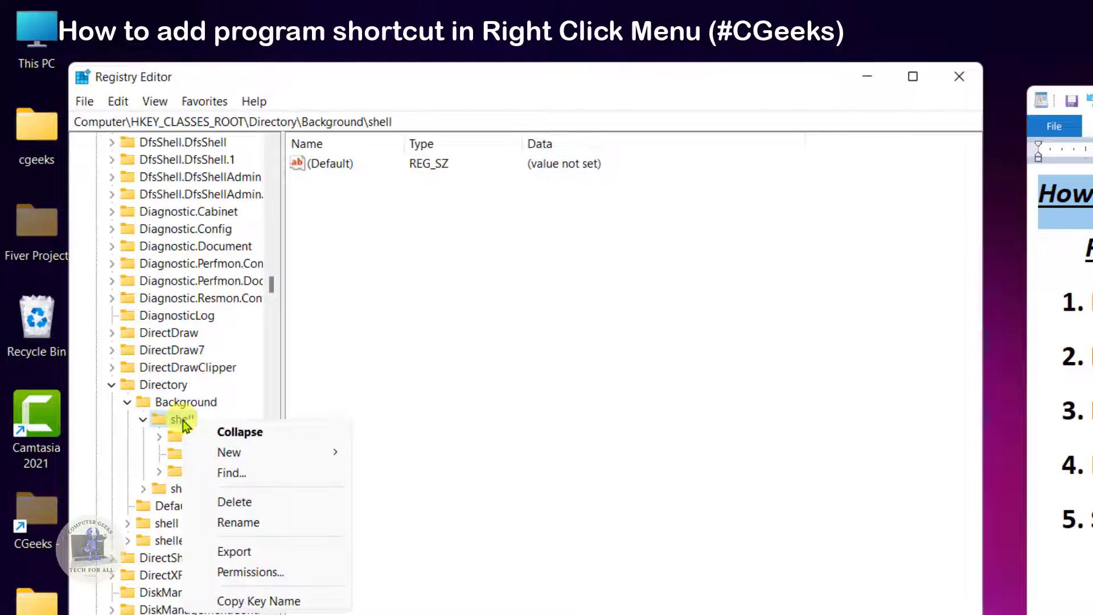
mouse_move(220, 452)
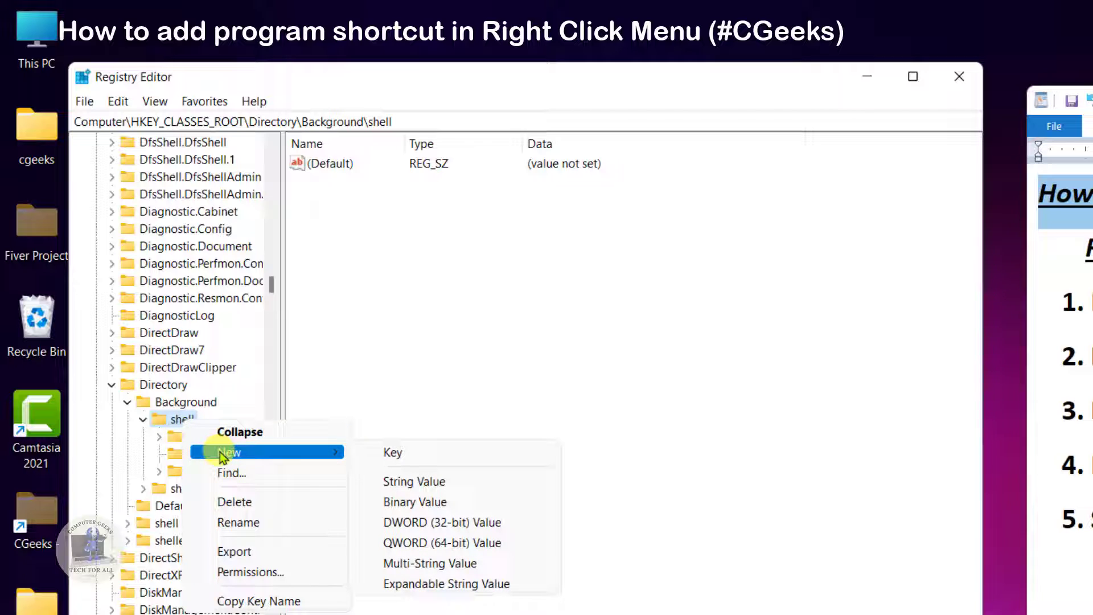
left_click(370, 454)
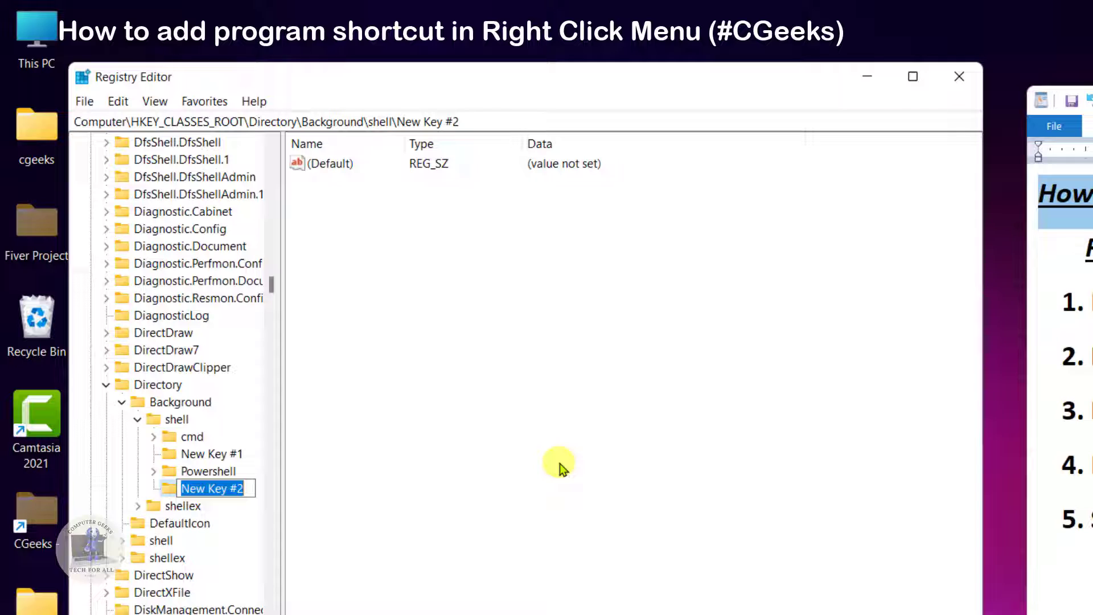
type("M")
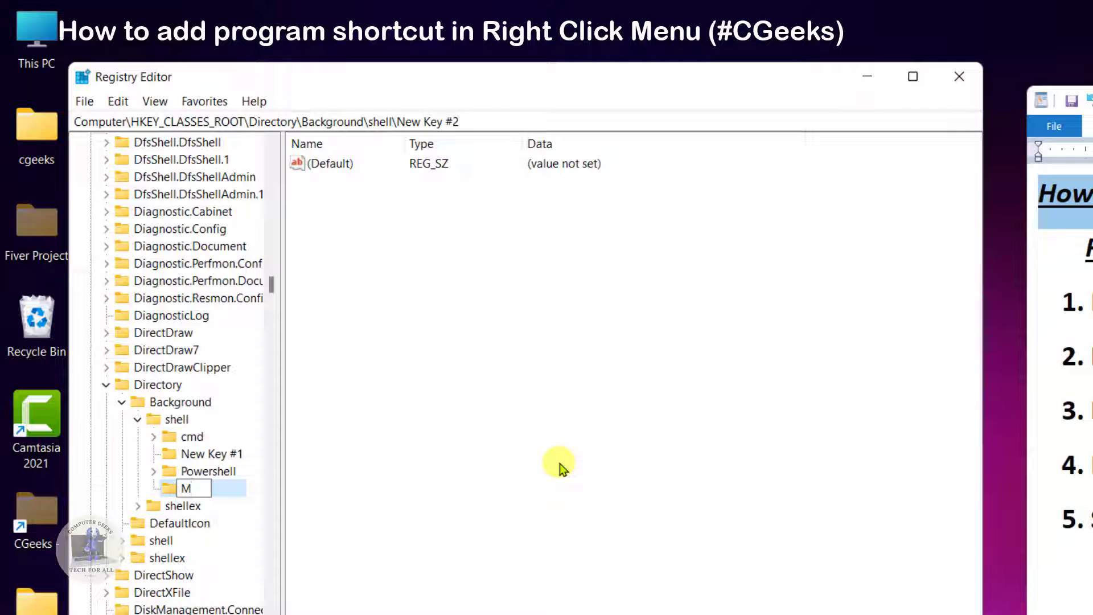
type("S Exce")
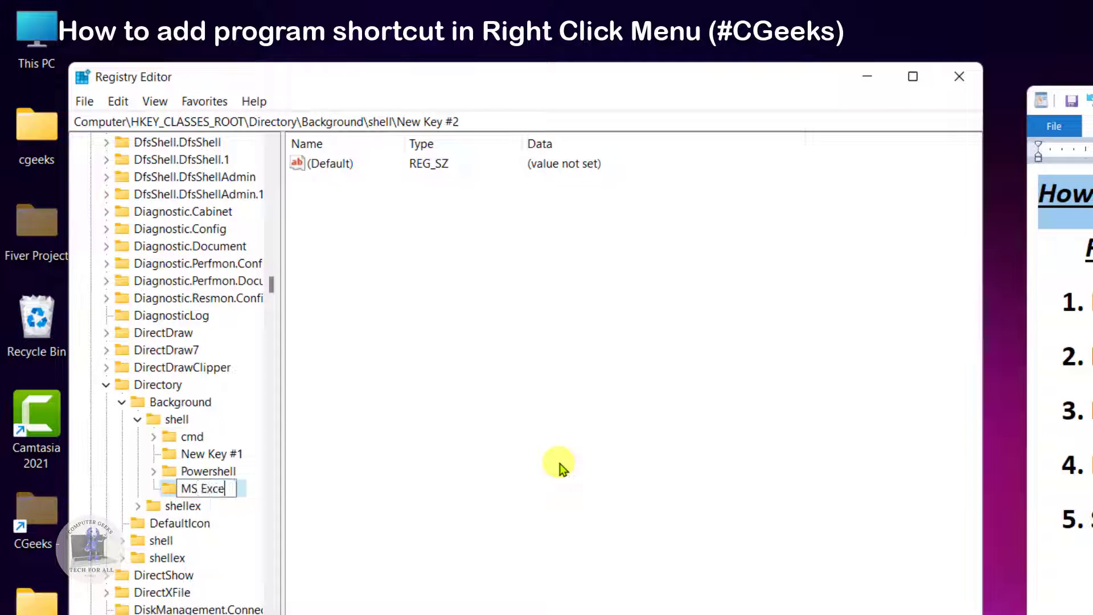
type("l")
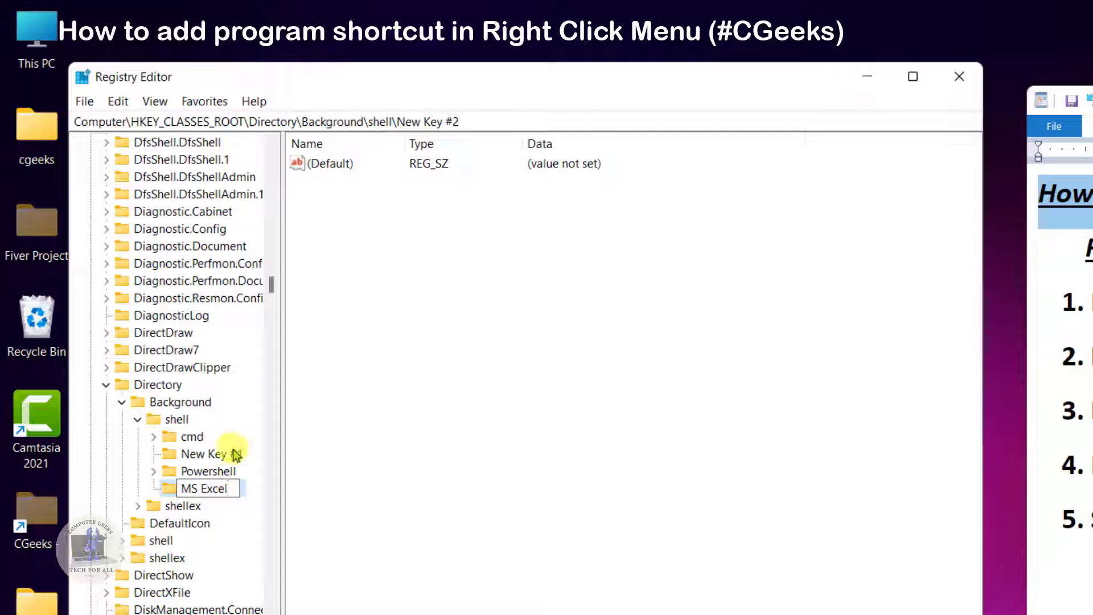
left_click(166, 491)
Step: Create a subkey named Command inside the MS Excel key
right_click(166, 490)
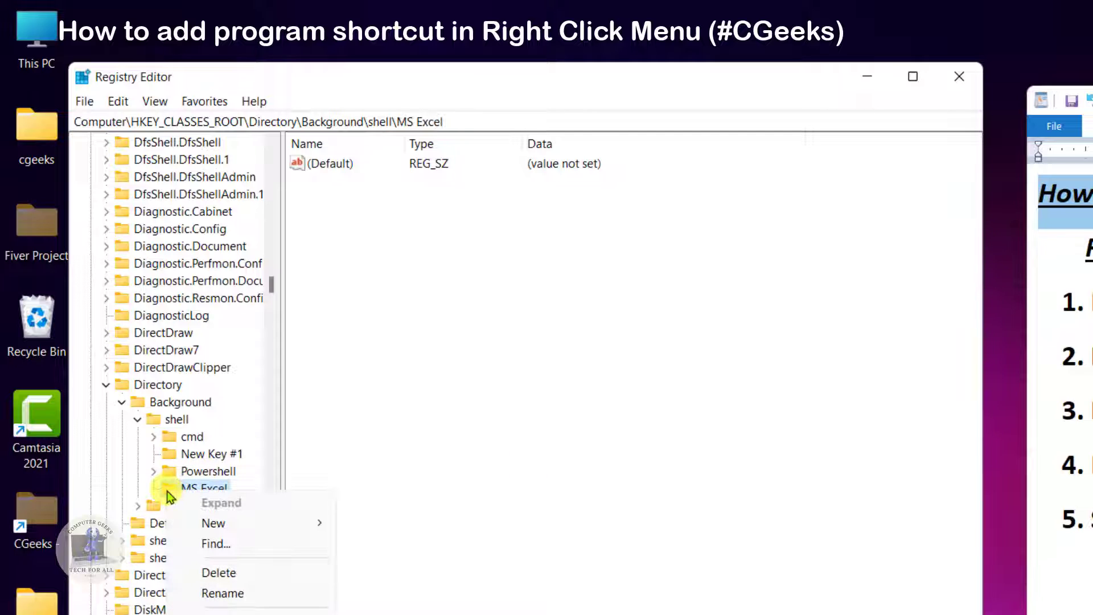
mouse_move(205, 521)
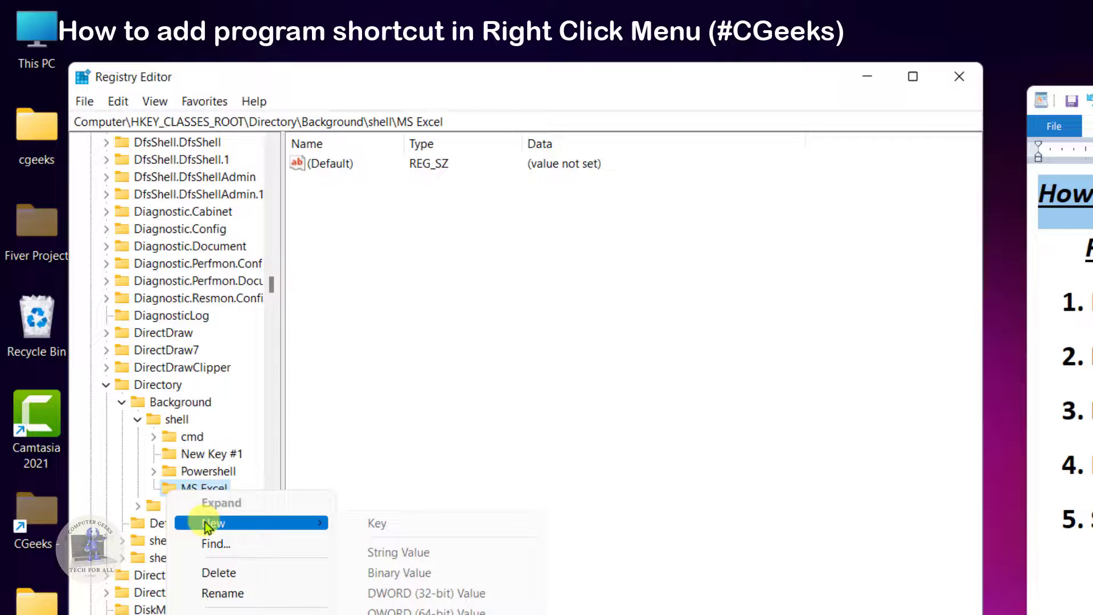
left_click(381, 523)
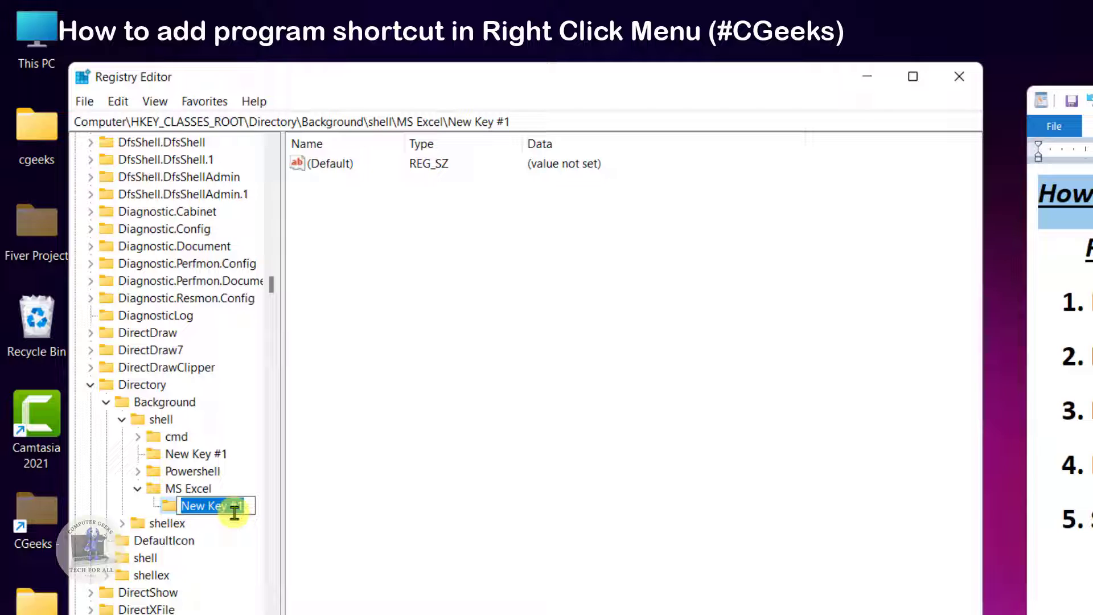
type("Comm")
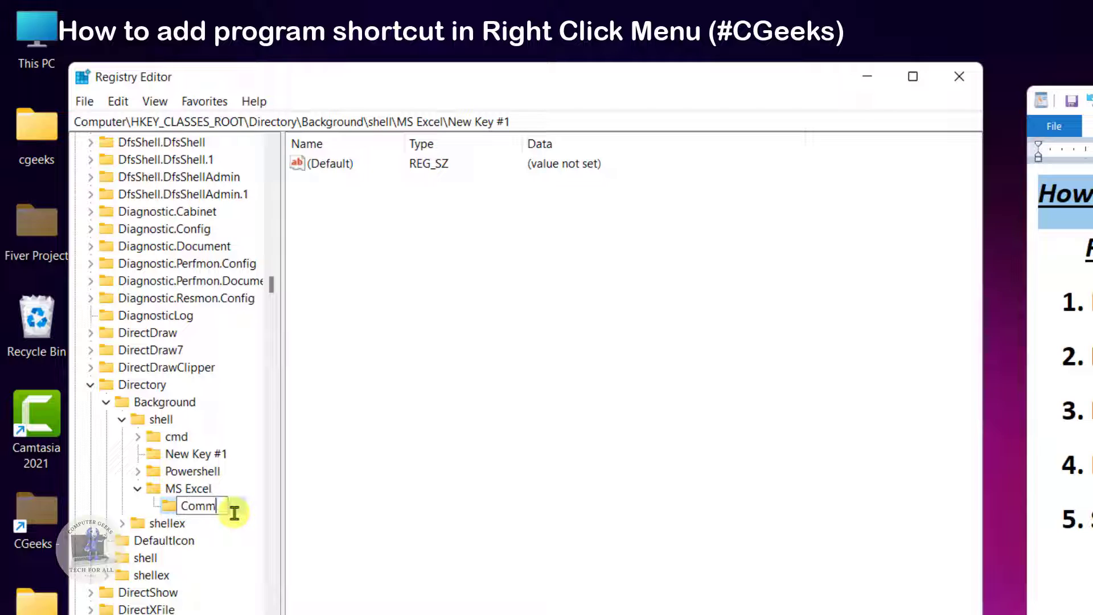
type("and")
key("Return")
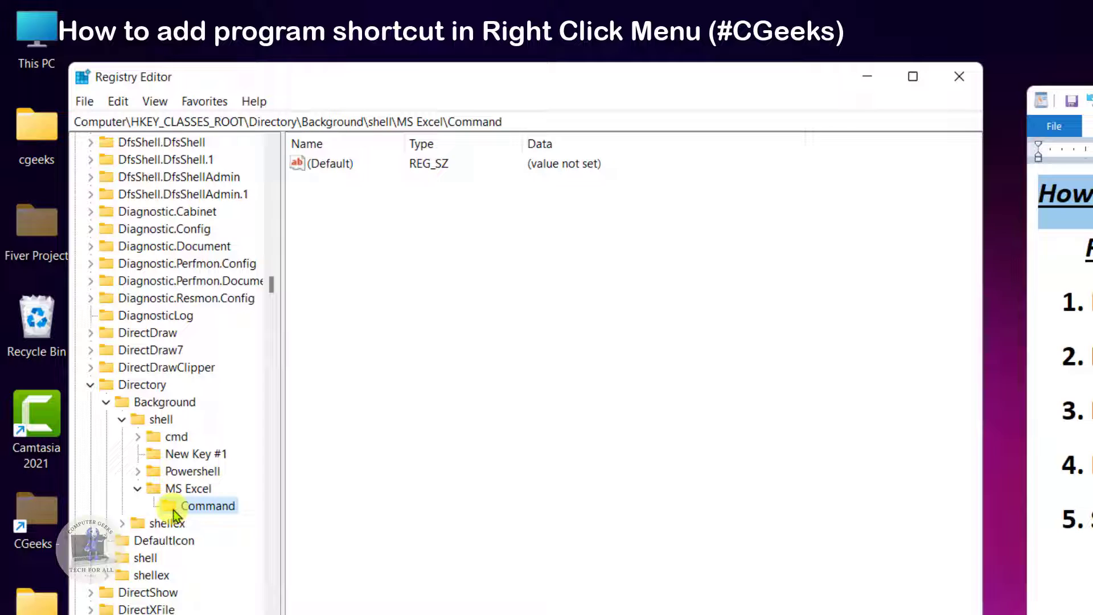
Step: Open the (Default) string value of the Command key for editing and move its dialog aside
right_click(346, 165)
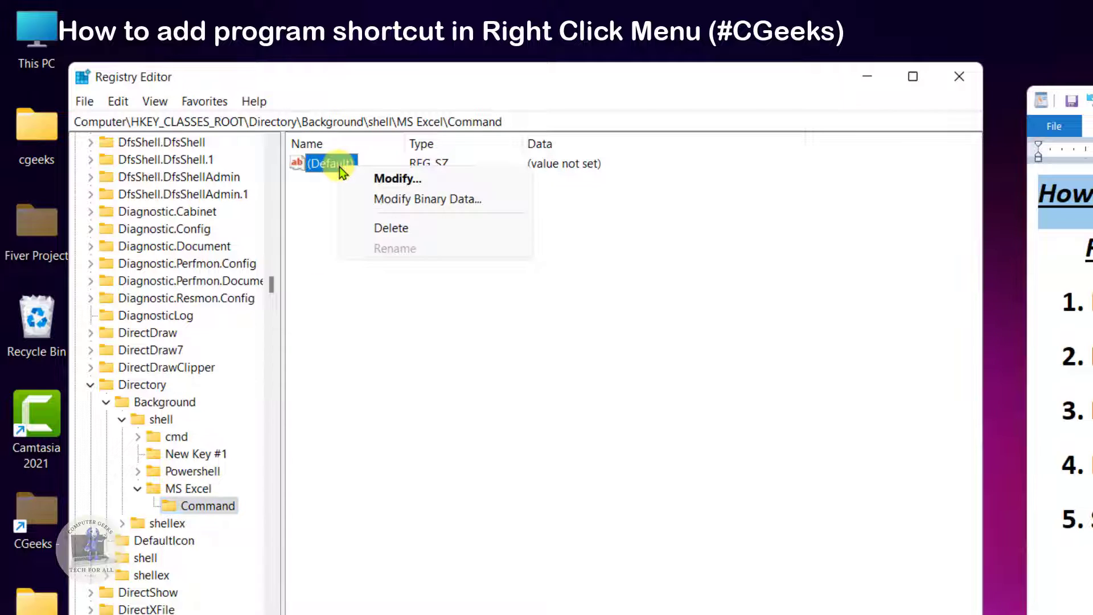
left_click(388, 184)
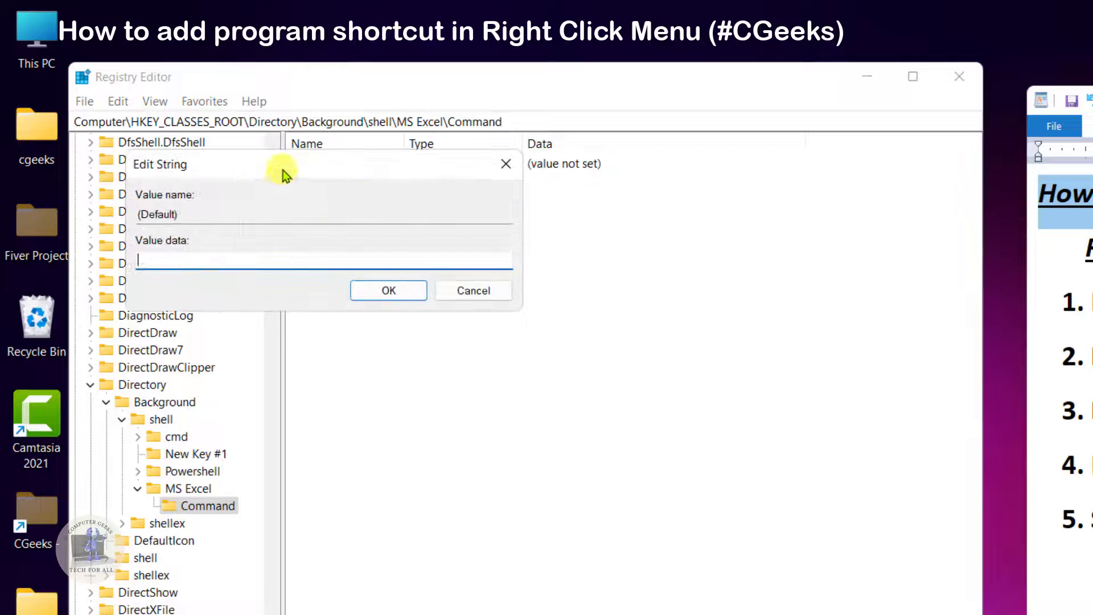
left_click_drag(283, 175, 437, 209)
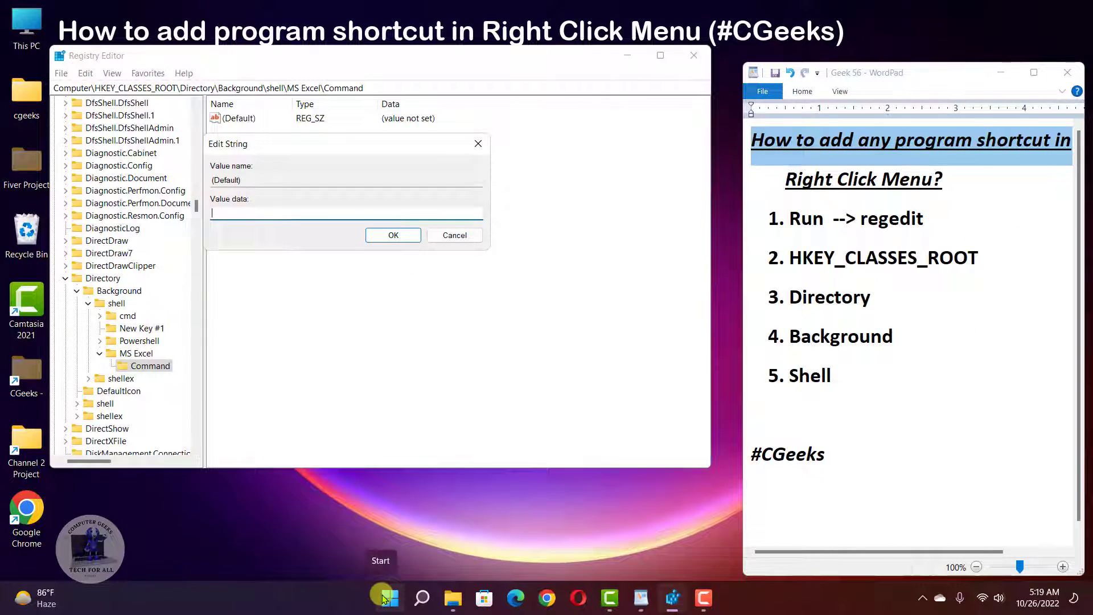
Step: Search Windows for excel and open the file location of the Excel app
left_click(385, 599)
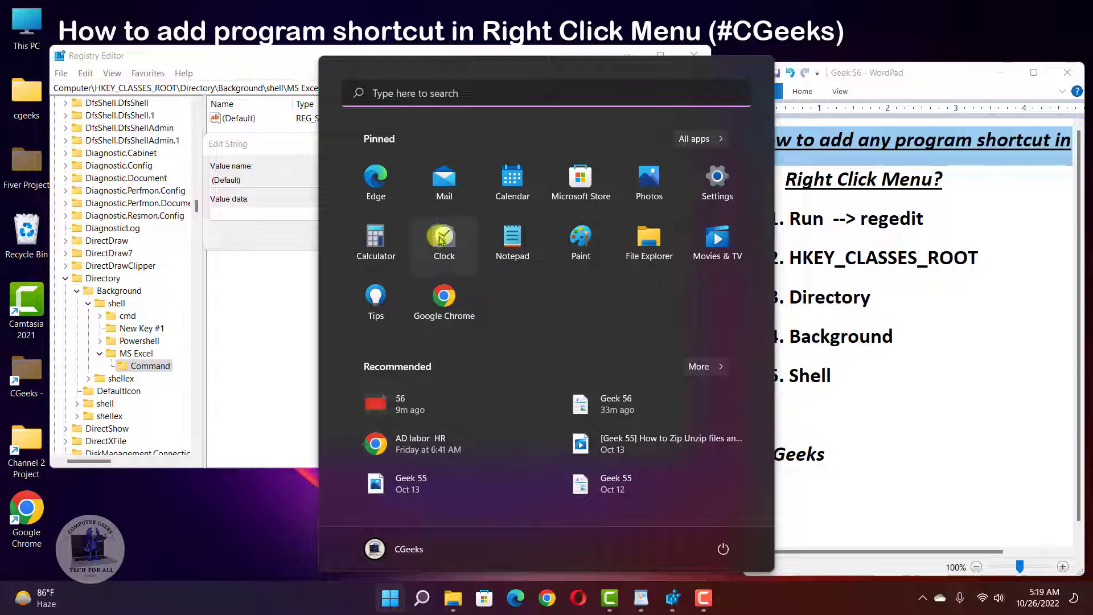
left_click(440, 103)
type("excel")
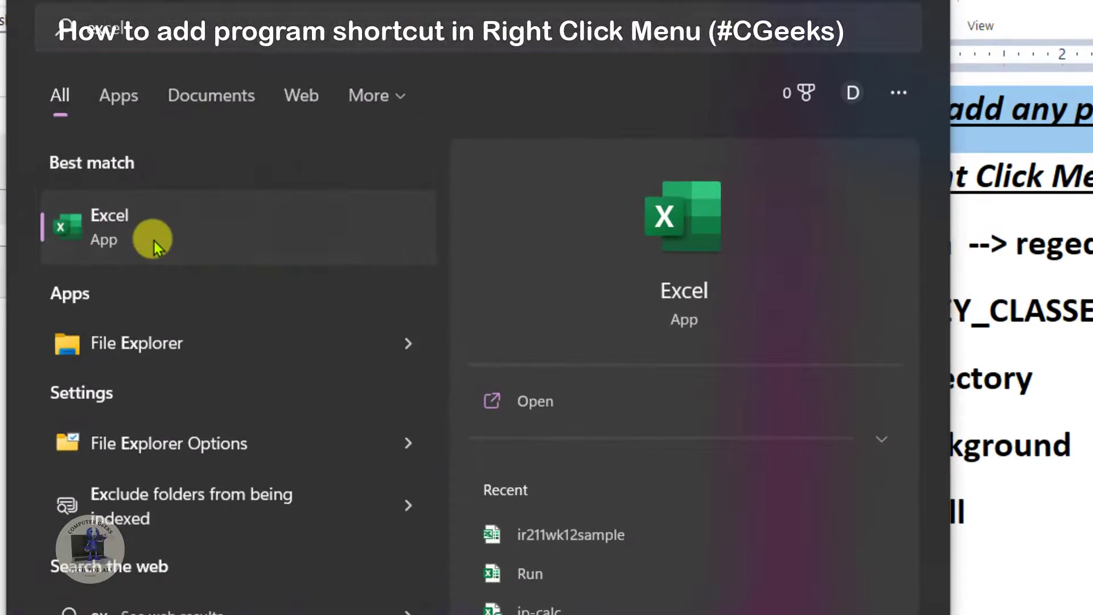
right_click(154, 241)
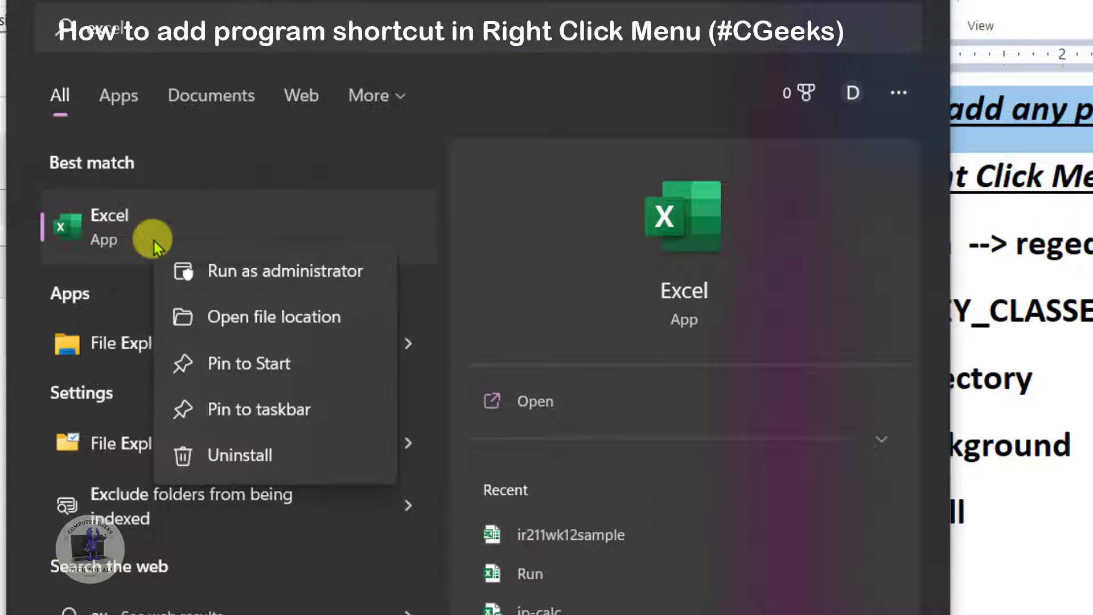
left_click(224, 318)
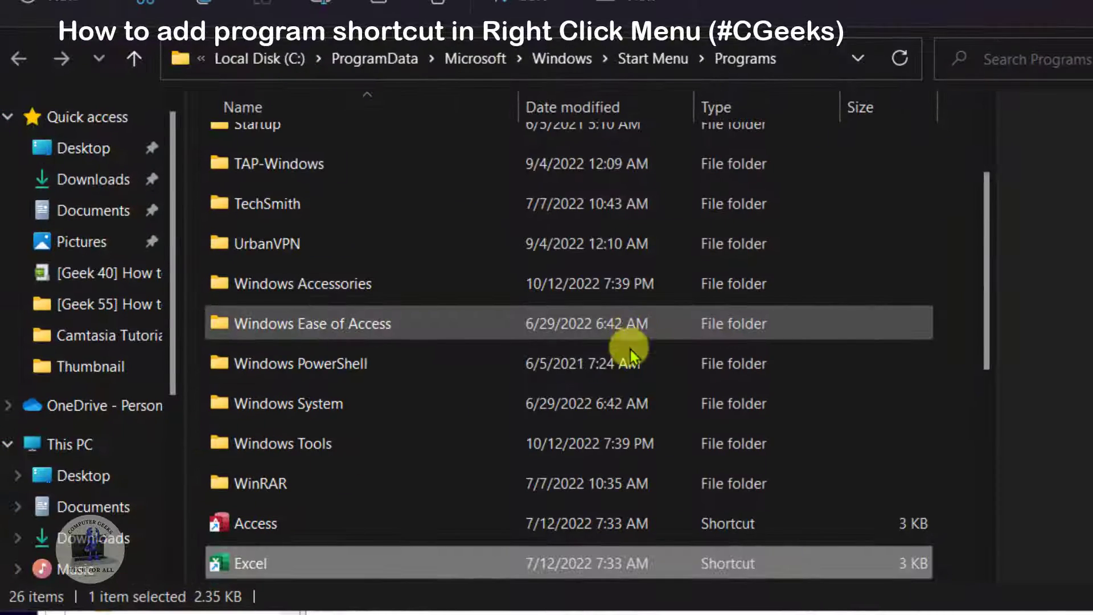
Step: Open the properties of the Excel shortcut in the Start Menu Programs folder
scroll(285, 513, "down", 1)
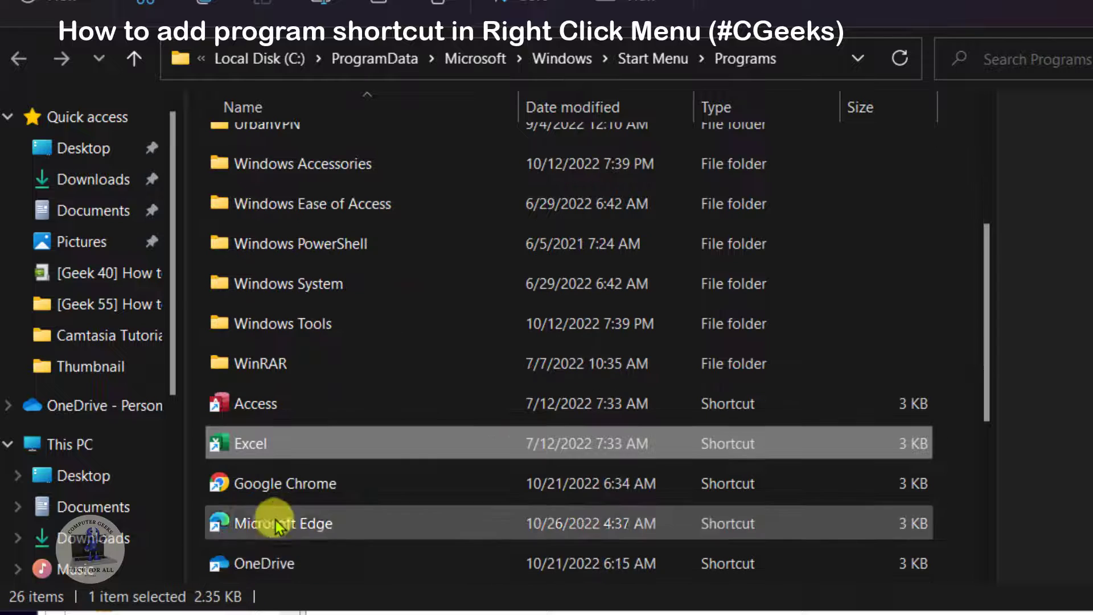
right_click(271, 452)
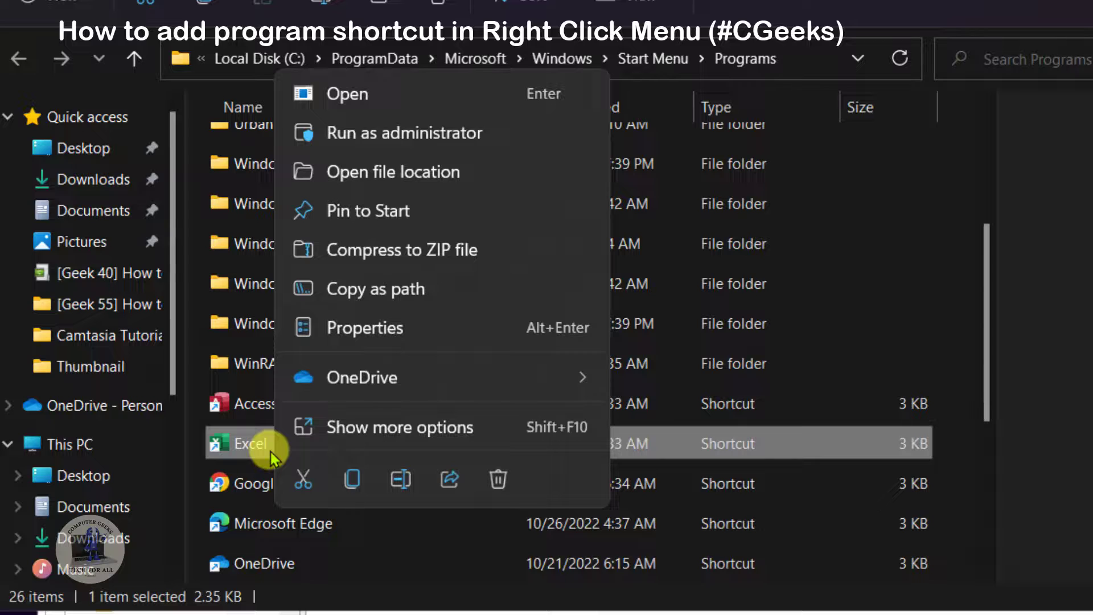
left_click(374, 330)
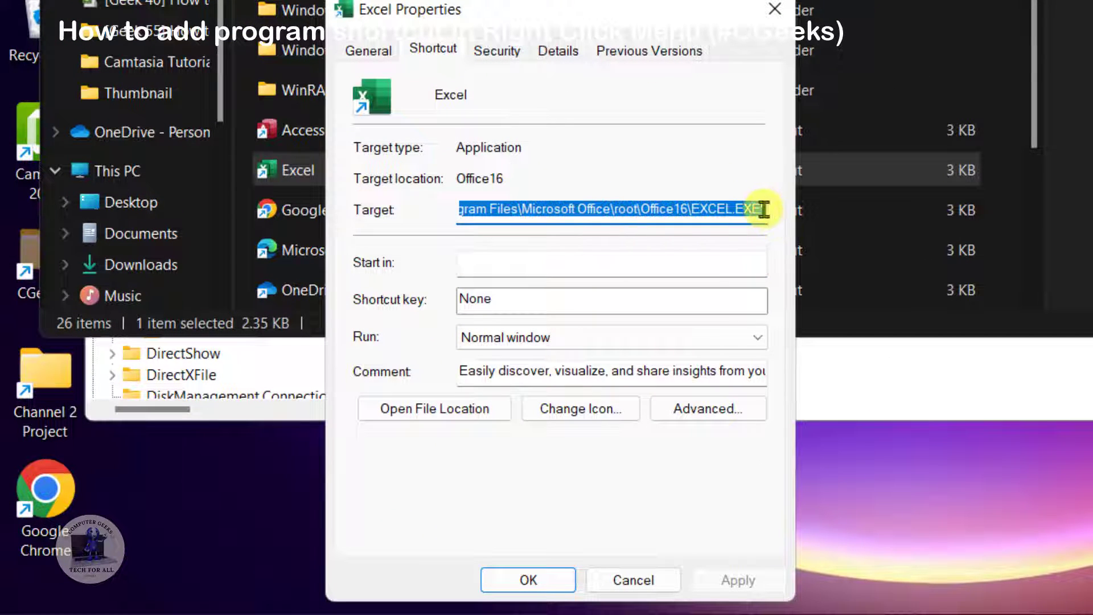
Step: Copy the Excel shortcut's full target path, close its properties and minimize the Programs folder window
right_click(716, 215)
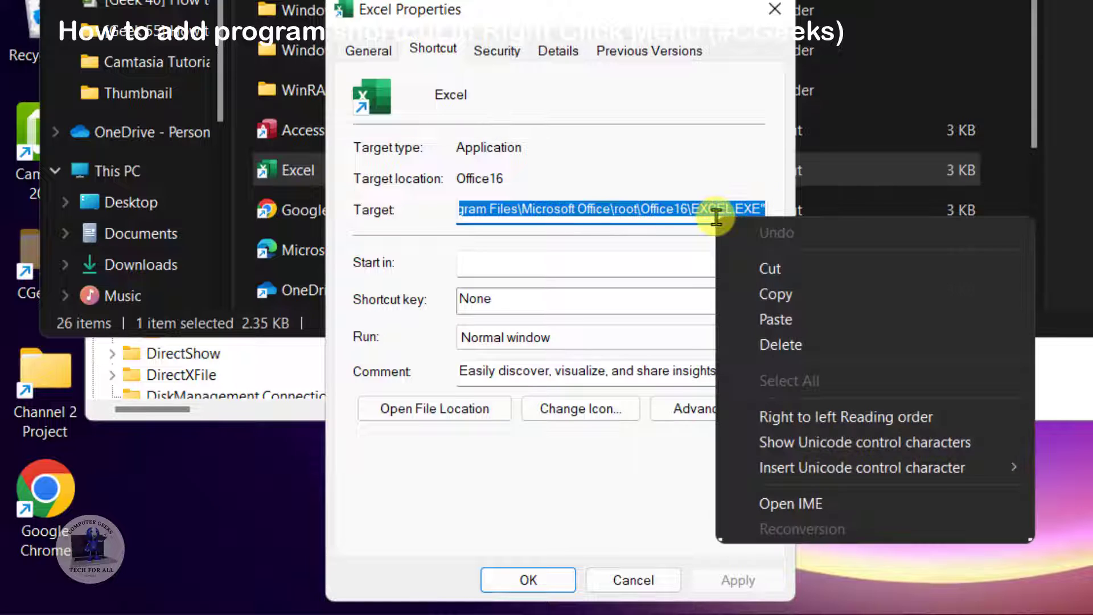
left_click(776, 293)
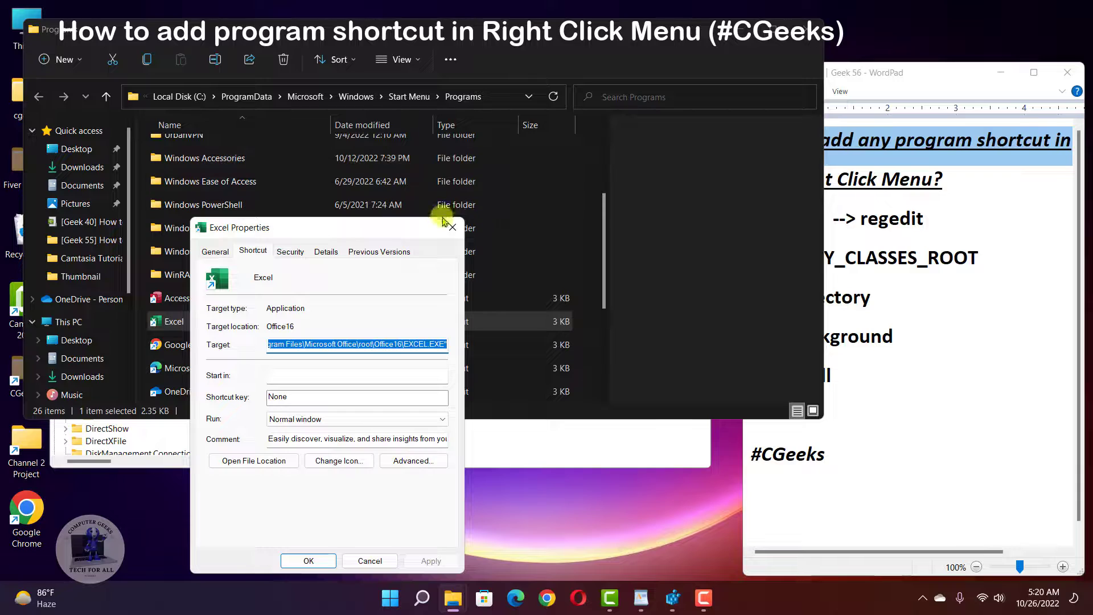
left_click(452, 227)
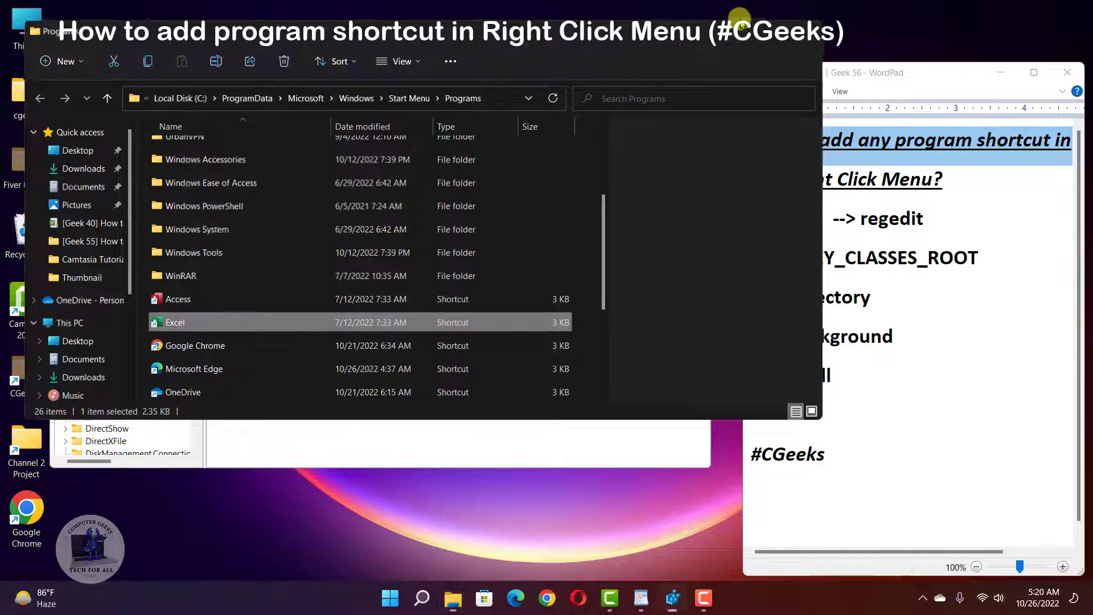
left_click(742, 22)
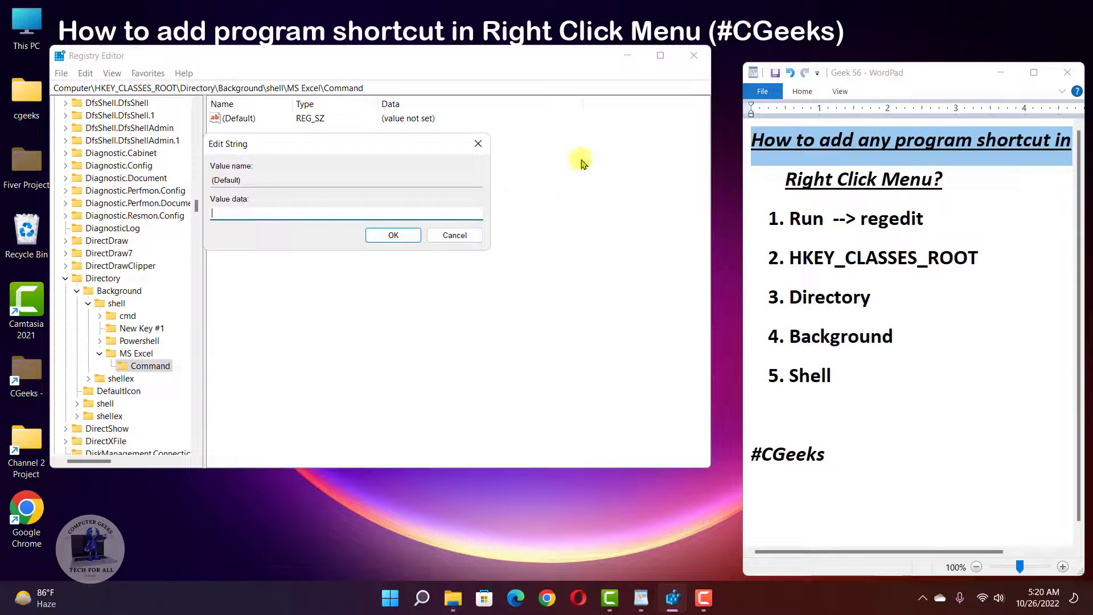
Step: Set the Command key's (Default) value data to the copied path "C:\Program Files\Microsoft Office\root\Office16\EXCEL.EXE" and close the Registry Editor
right_click(260, 212)
left_click(339, 270)
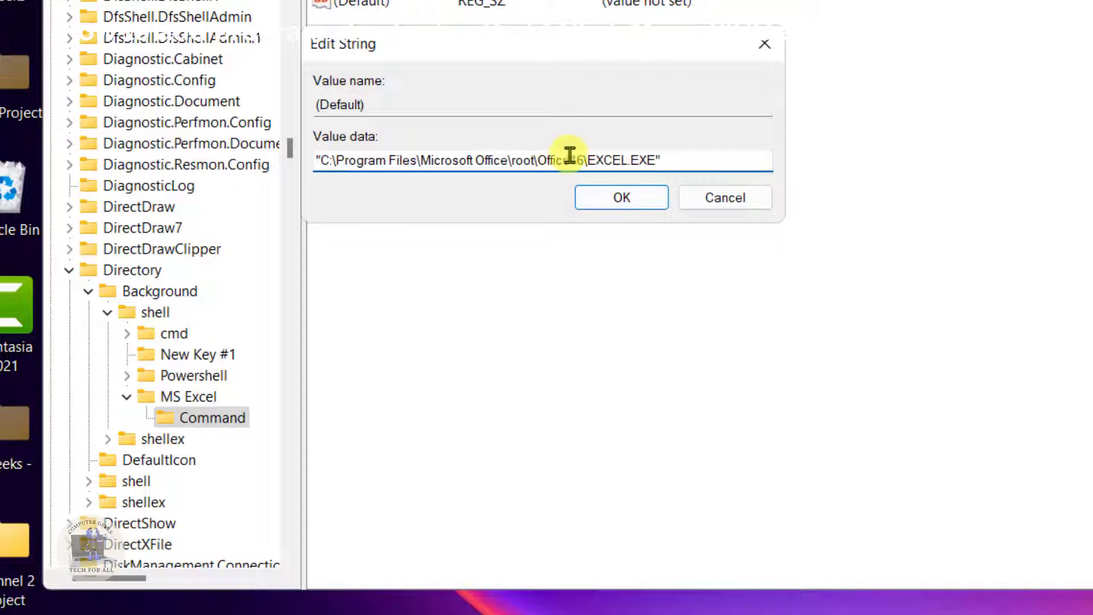
double_click(590, 154)
left_click(591, 153)
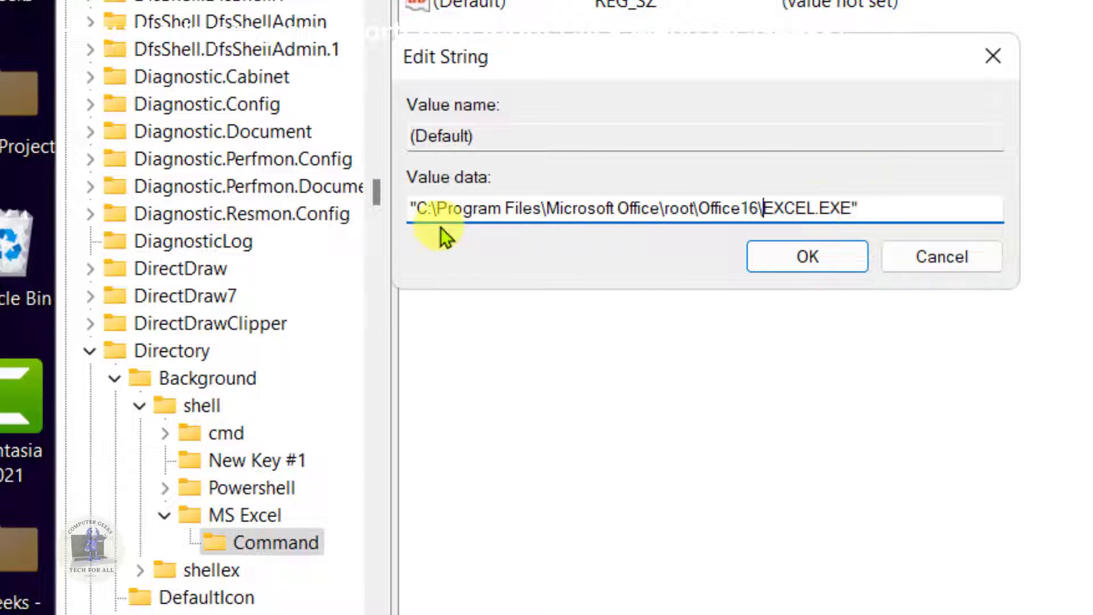
left_click(418, 203)
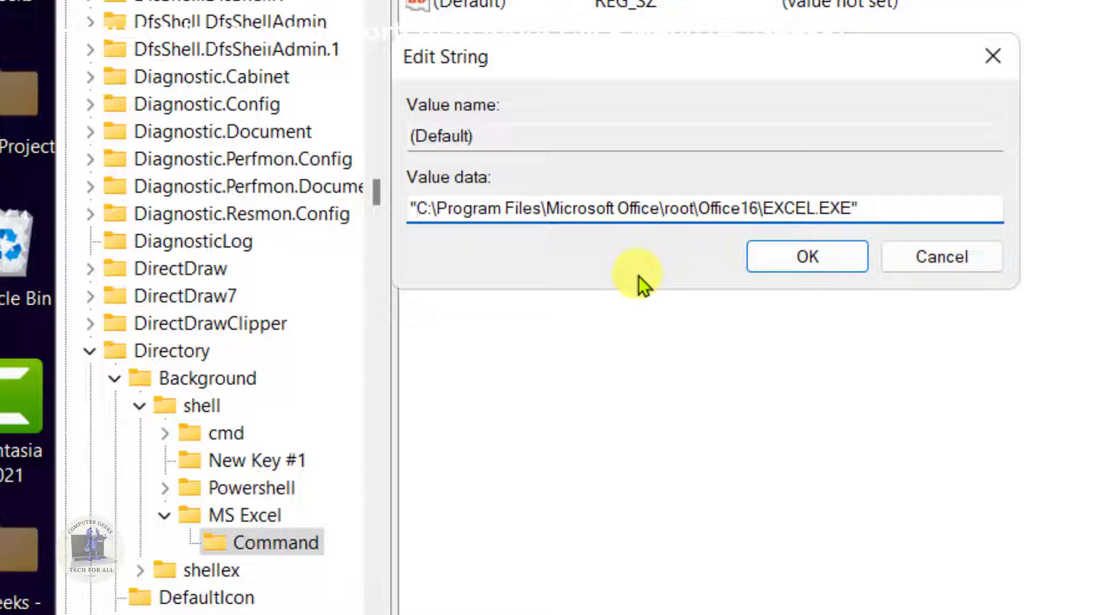
left_click(779, 263)
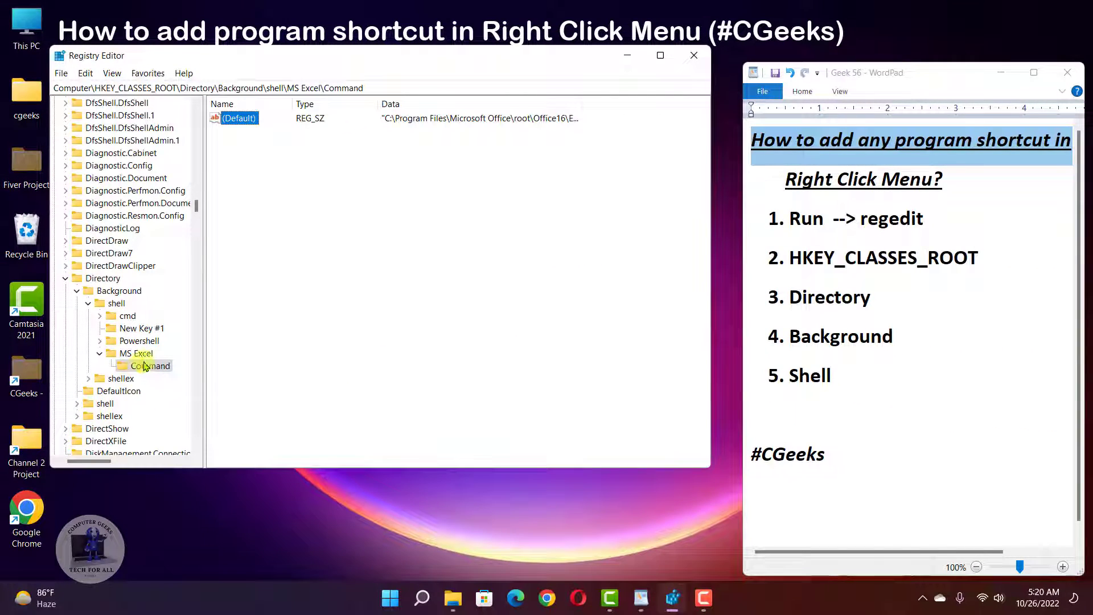
left_click(694, 55)
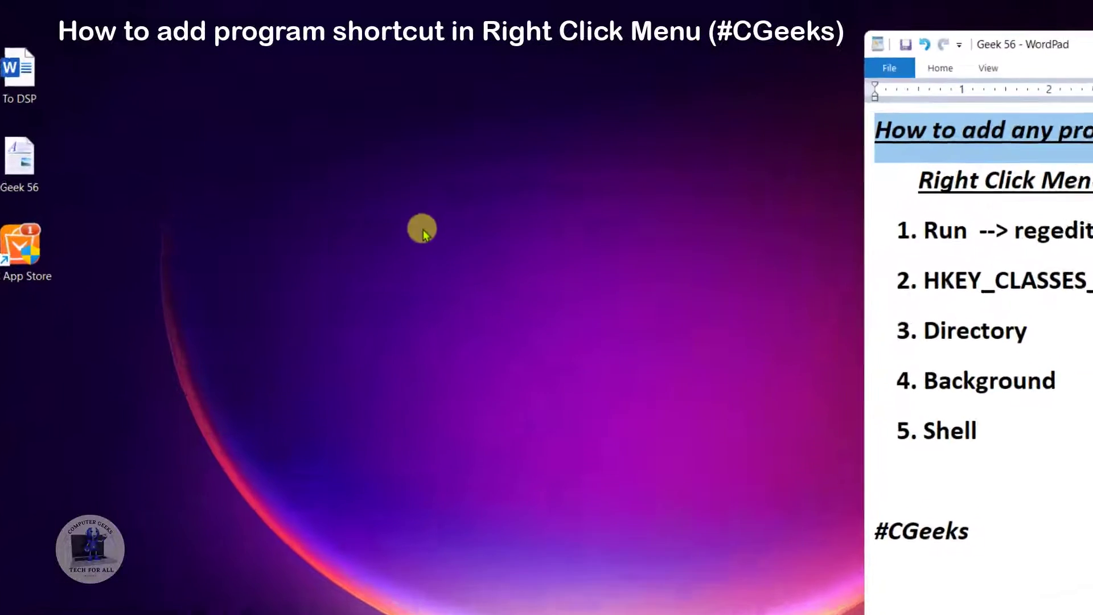
Step: Test the new MS Excel entry in the desktop's expanded context menu by launching Excel, and minimize its window
right_click(441, 202)
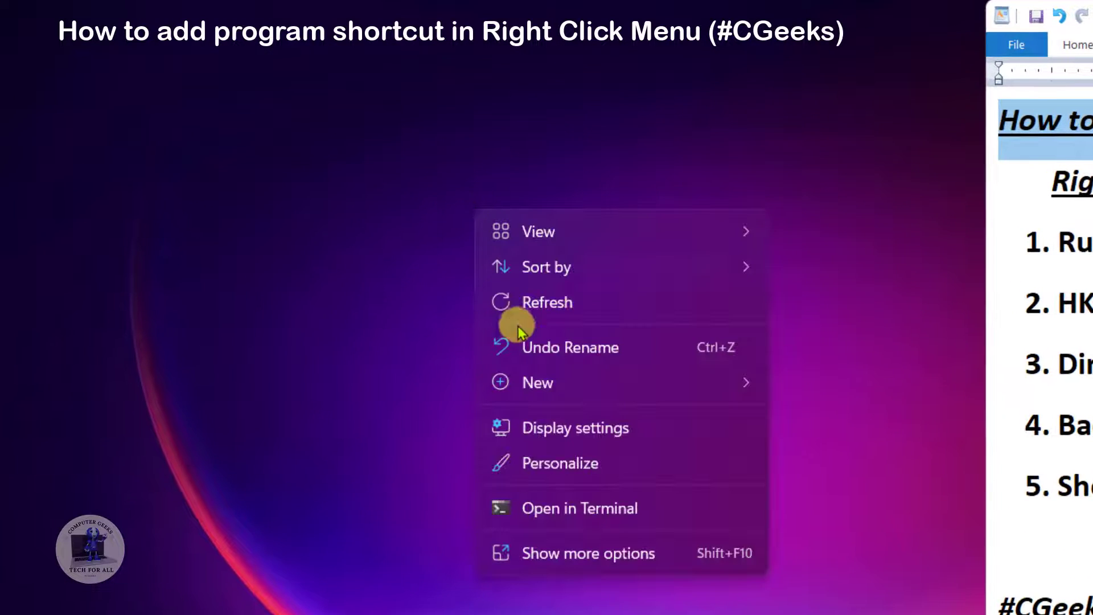
left_click(558, 538)
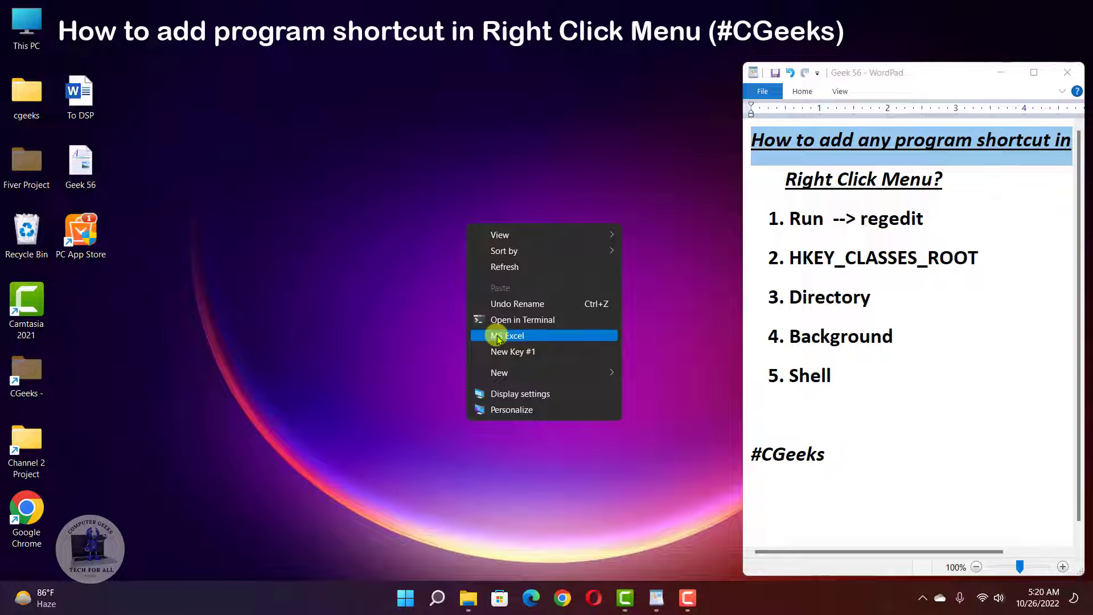
left_click(497, 338)
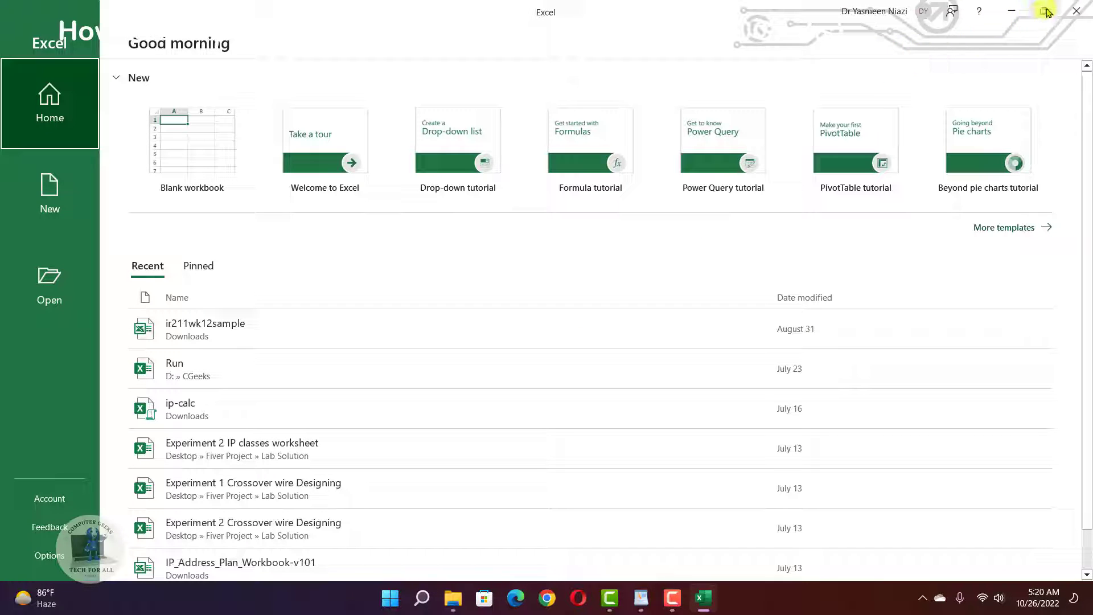
left_click(1009, 10)
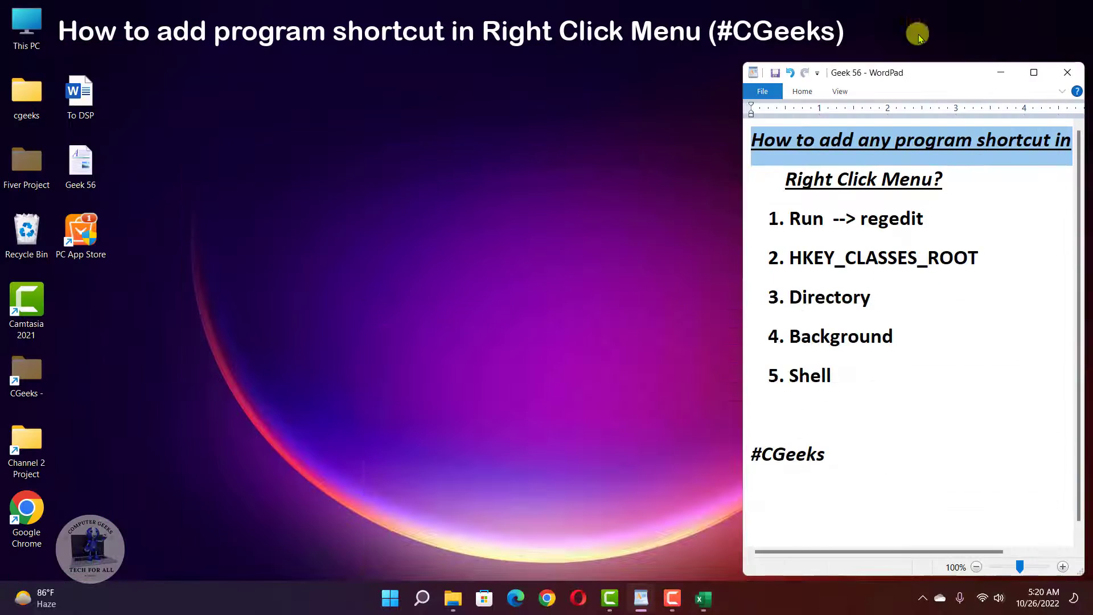
Step: Display the desktop's expanded context menu again to review the added program entries
right_click(404, 230)
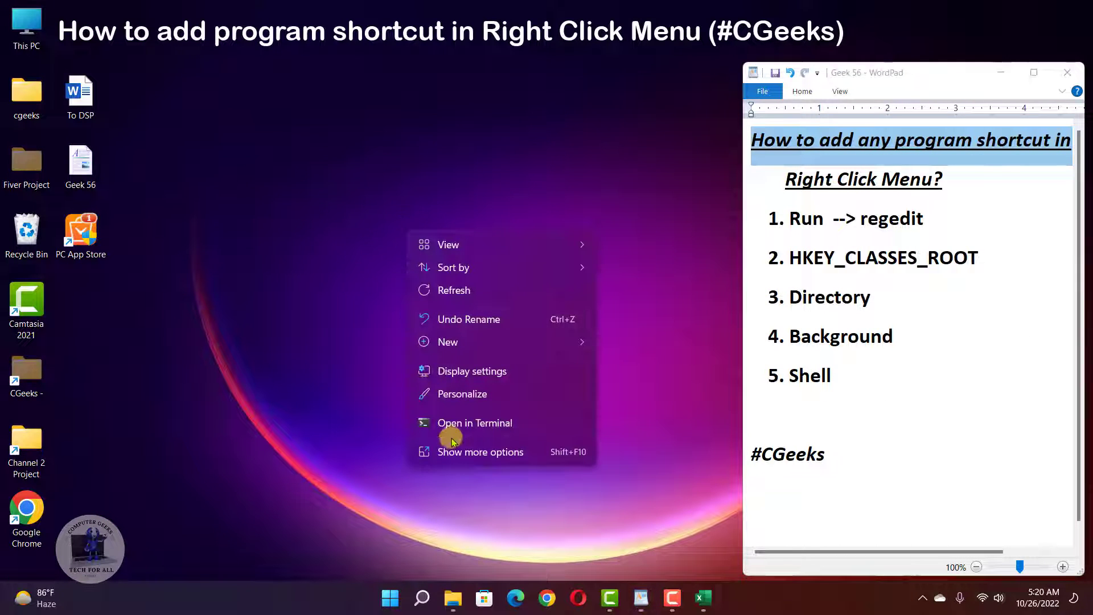
left_click(468, 445)
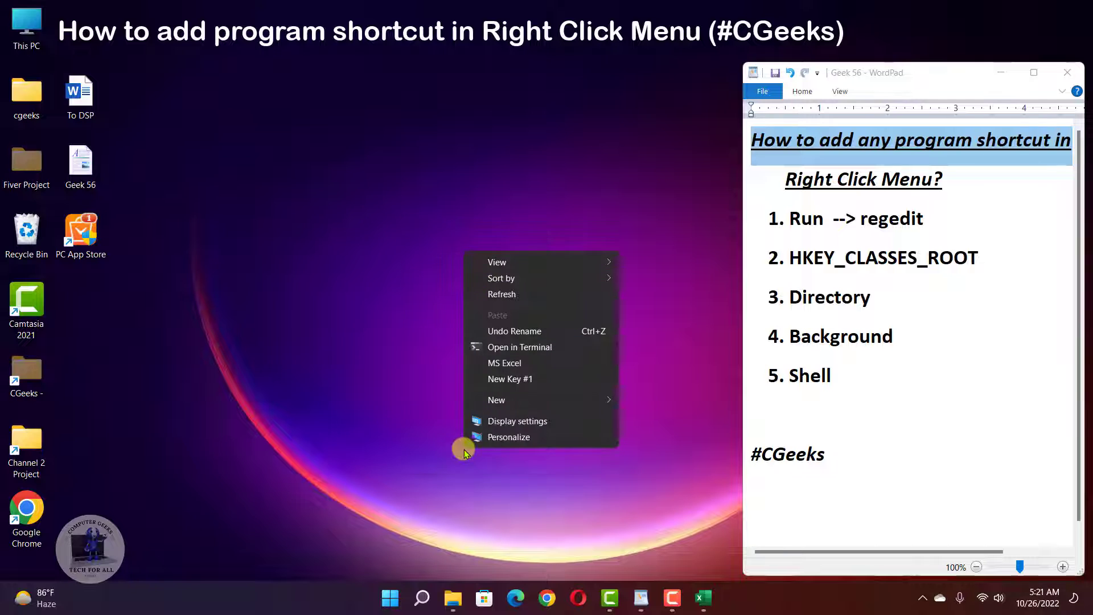